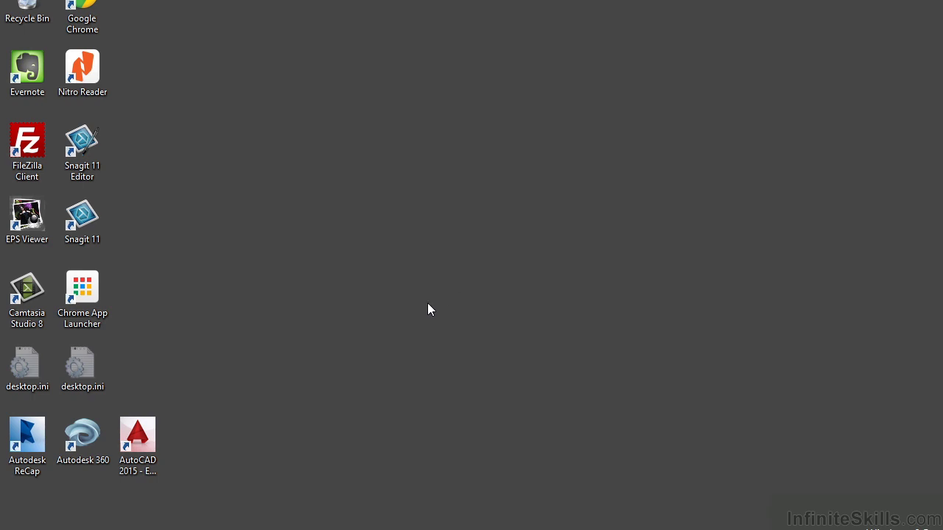
Launch AutoCAD 2015 and wait for the Autodesk Licensing privacy statement.
double_click(150, 438)
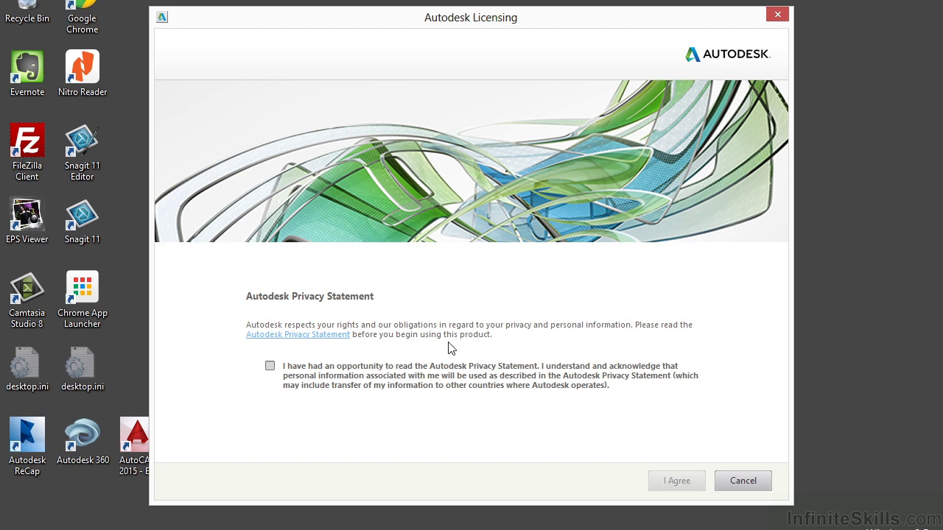
Acknowledge the Autodesk privacy statement and agree to continue.
left_click(270, 366)
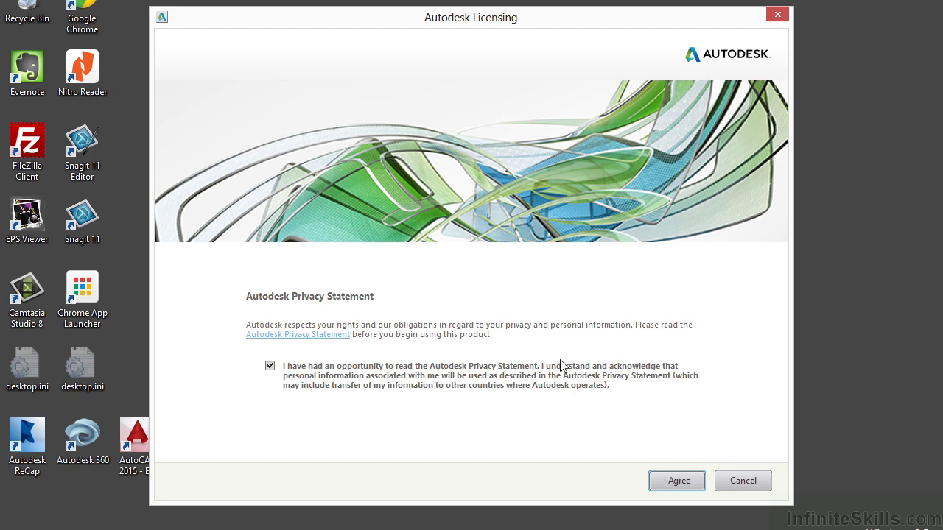
left_click(672, 480)
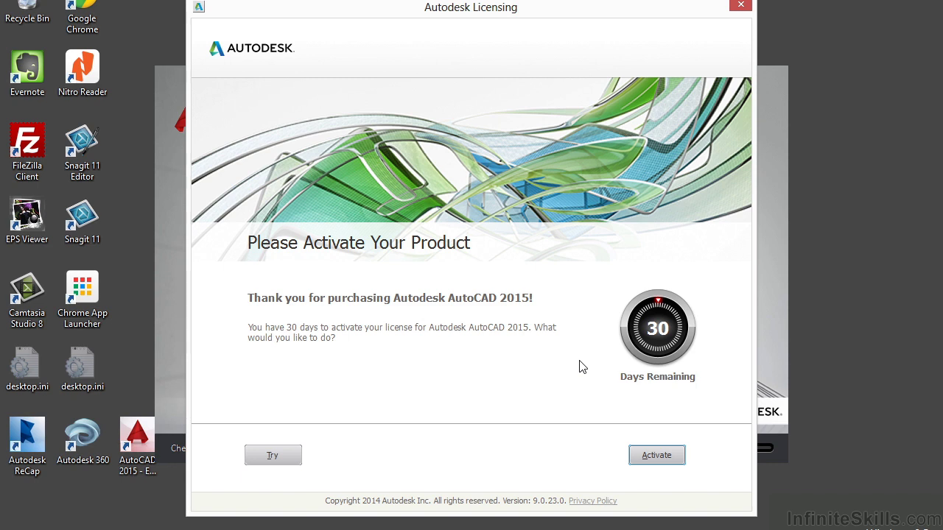
Activate the 30-day trial licence so the New Tab start page loads.
left_click(647, 455)
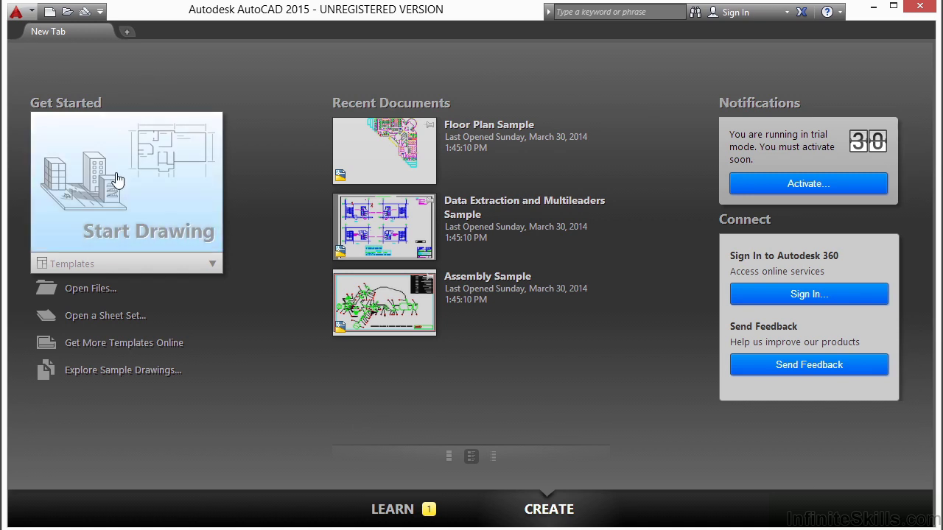
Start a new drawing from acad.dwt and dismiss the Design Feed and notification balloons.
left_click(87, 265)
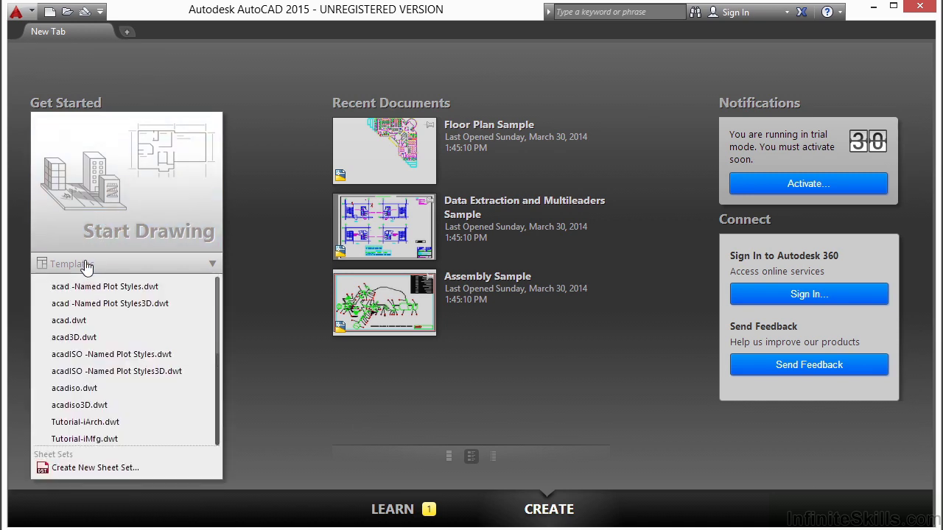
left_click(74, 322)
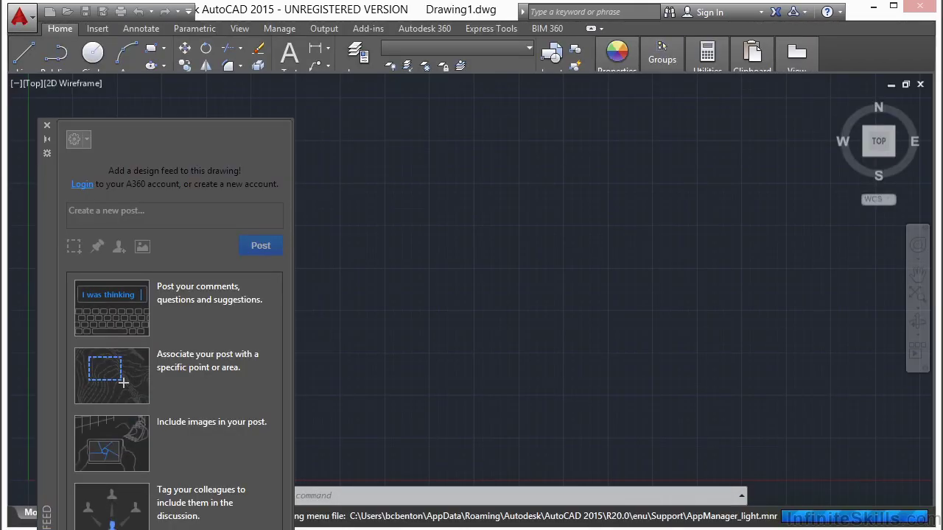
left_click(47, 126)
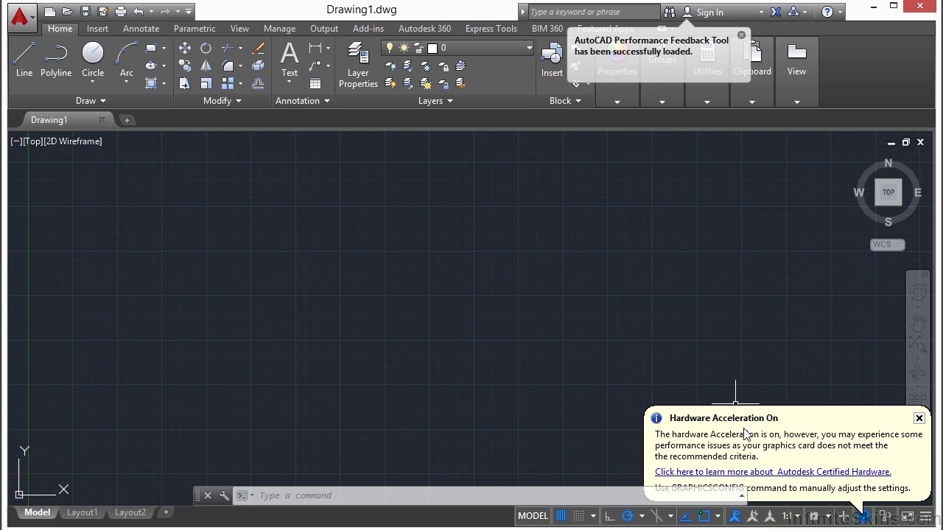
left_click(920, 419)
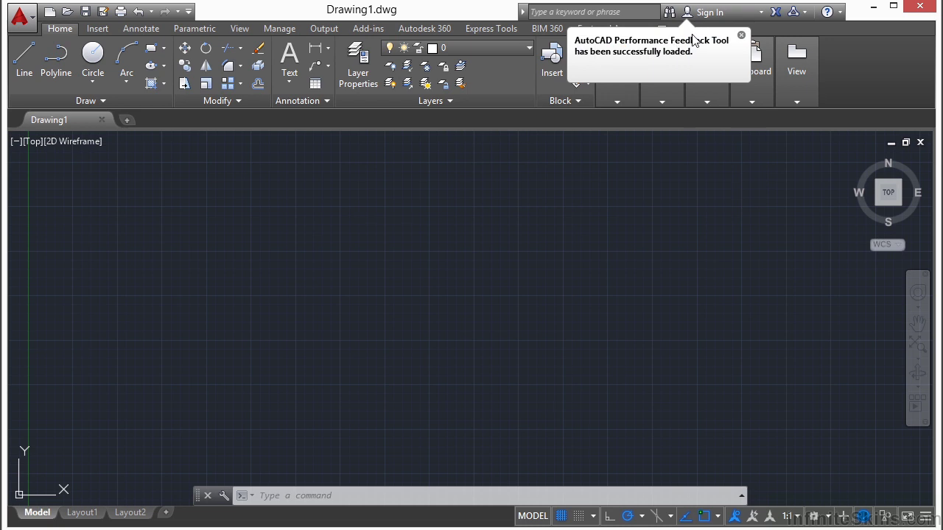
left_click(741, 35)
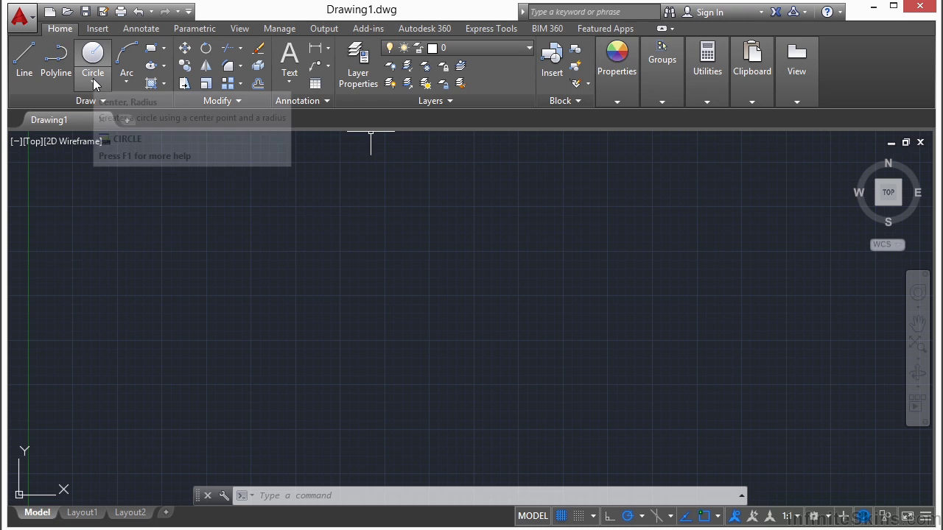
Browse the application menu's file commands and recent documents, then close it.
left_click(29, 26)
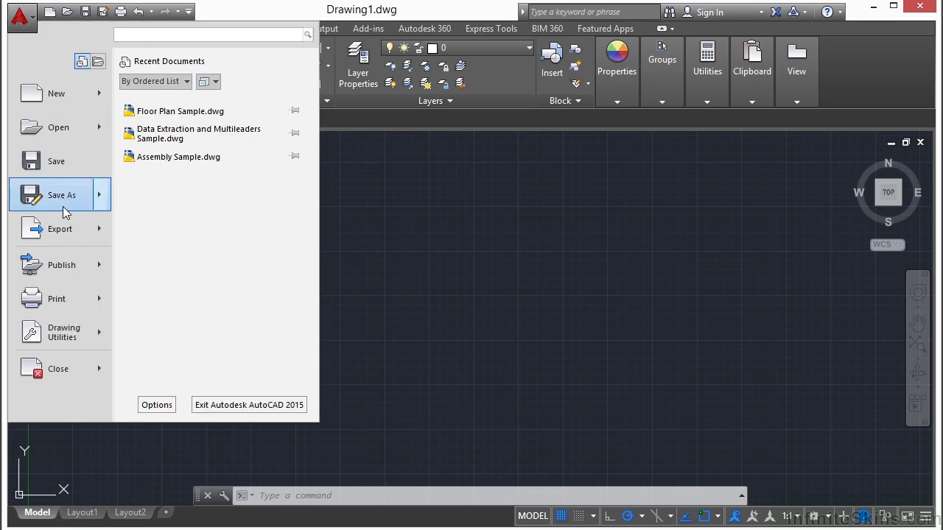
mouse_move(67, 221)
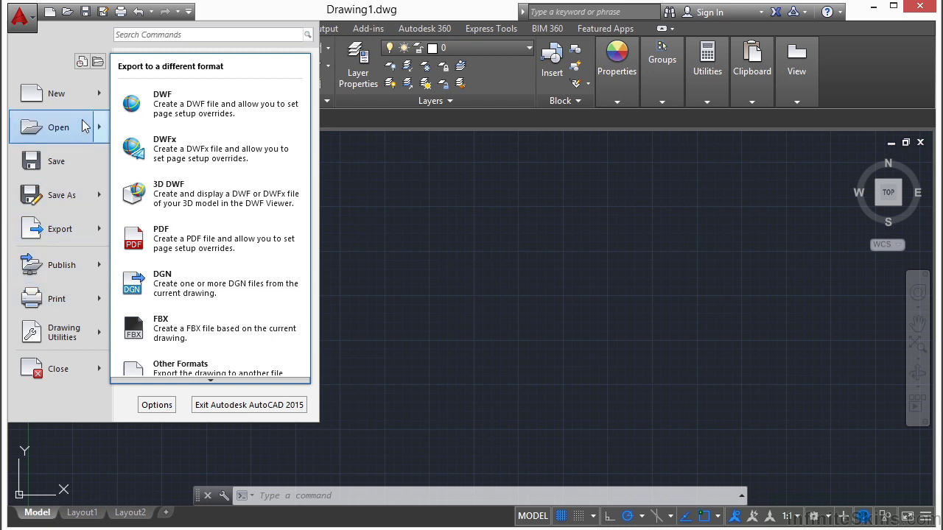
mouse_move(76, 94)
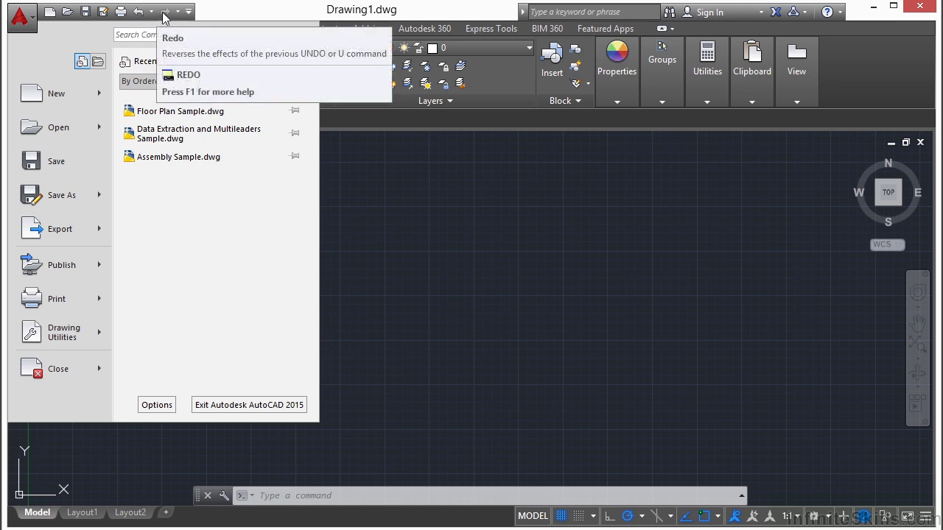
left_click(398, 219)
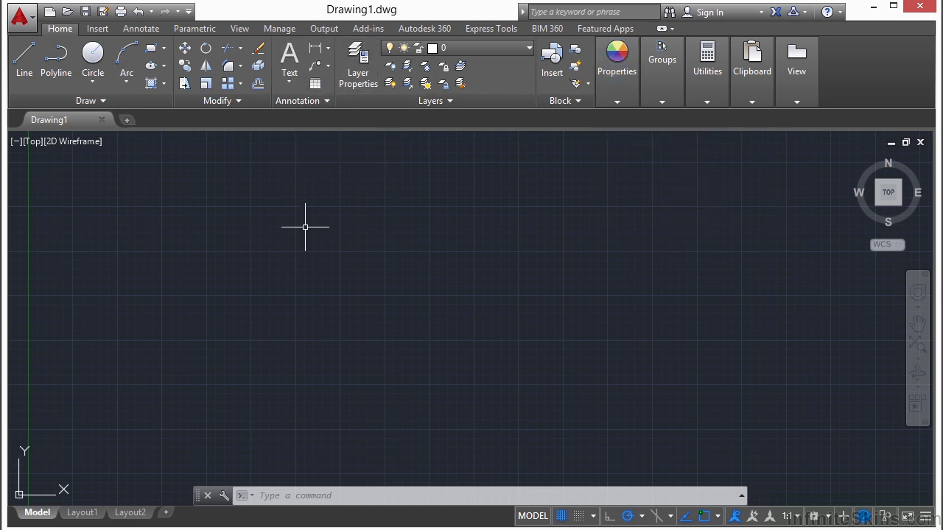
Show the Insert, Annotate and Parametric ribbon tabs in turn.
left_click(98, 31)
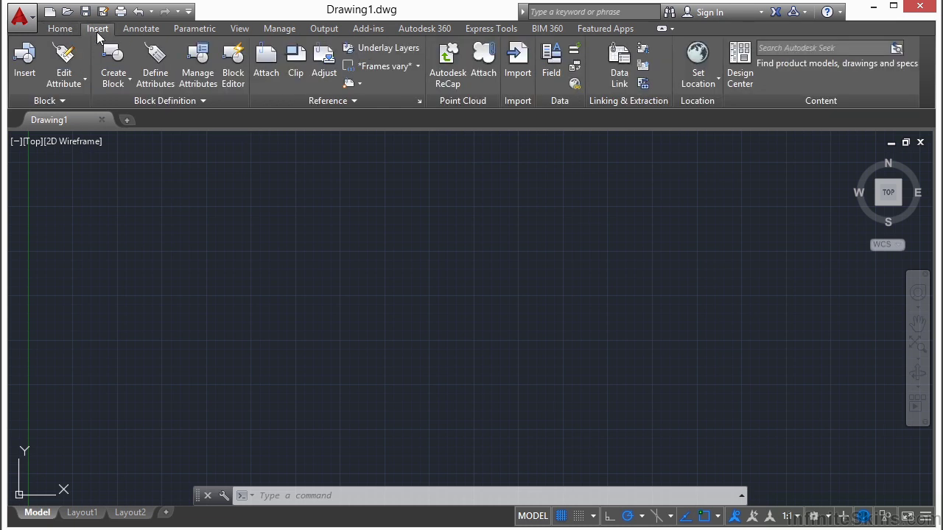
left_click(144, 31)
left_click(183, 31)
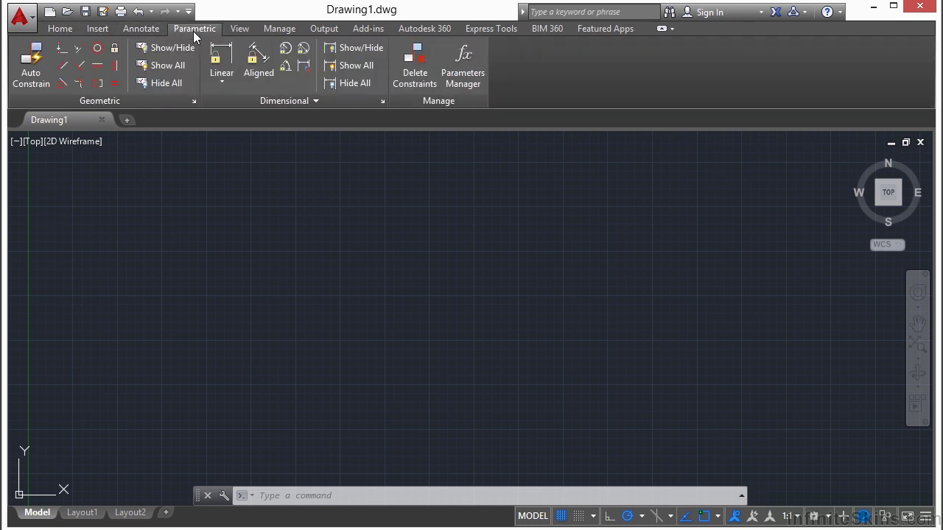
Browse the View, Manage and Output ribbon tabs, then return to the Home tab.
left_click(237, 29)
left_click(280, 30)
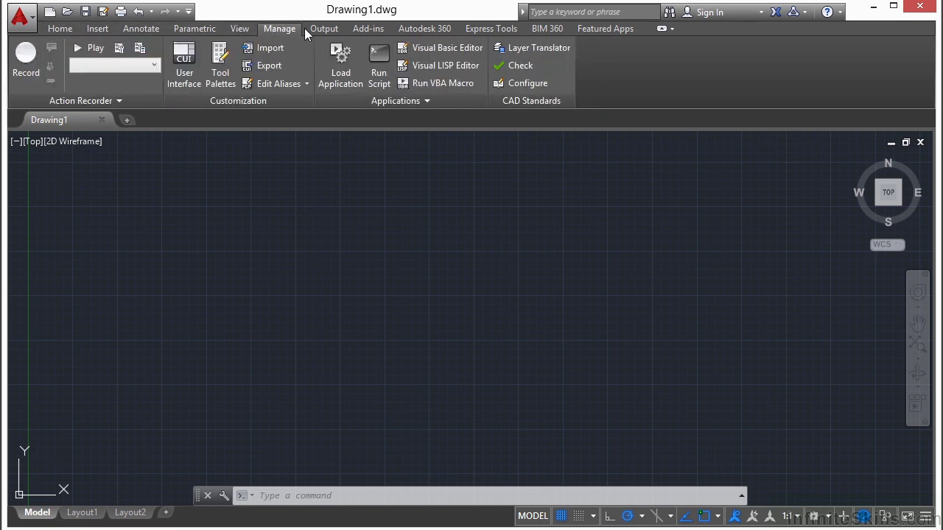
left_click(327, 30)
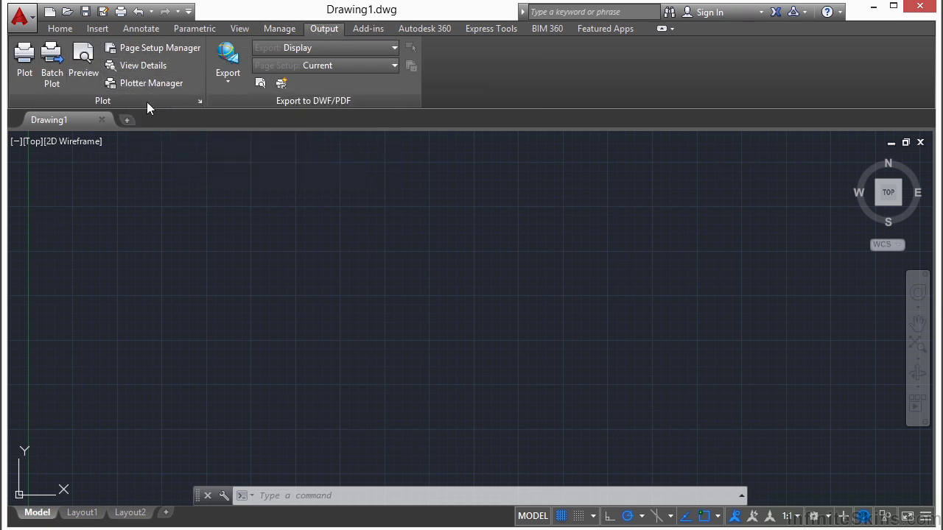
left_click(61, 30)
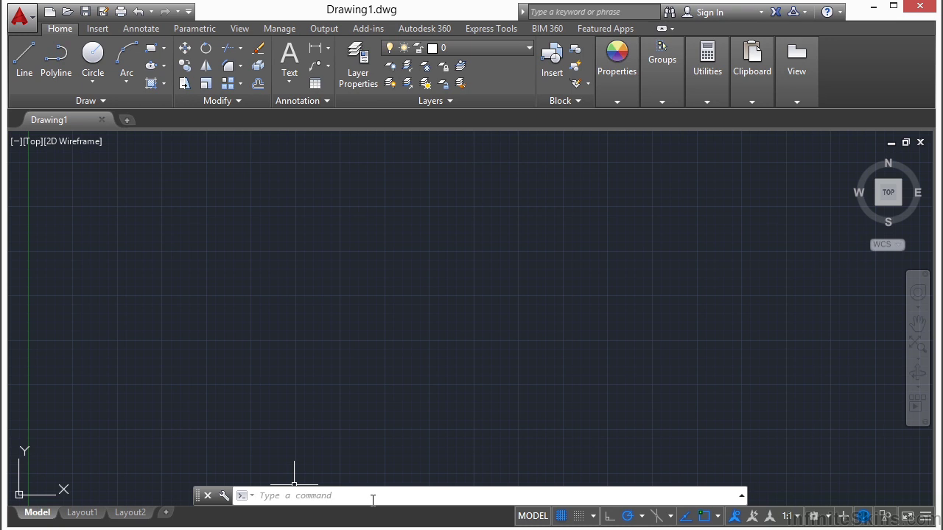
Draw one diagonal line rising to the upper right using the LINE command.
left_click(288, 500)
type("line")
key("Return")
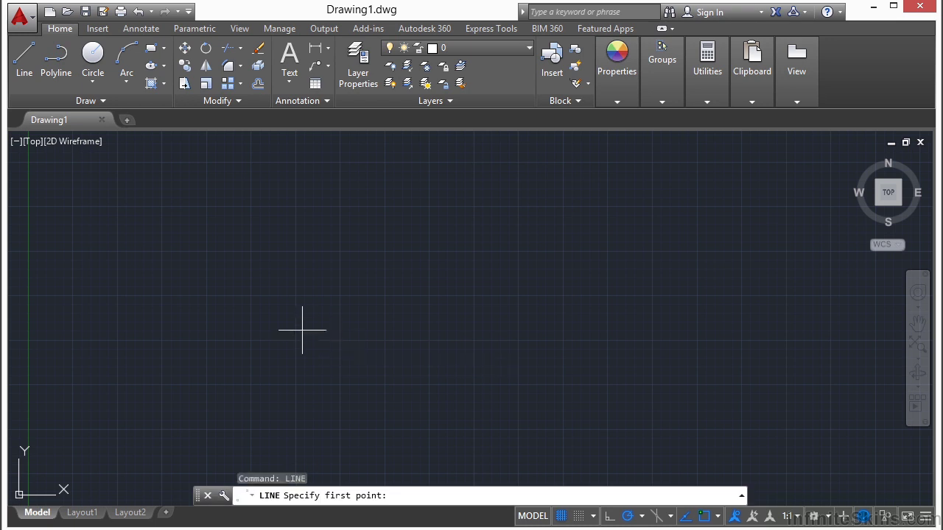
left_click(302, 330)
left_click(411, 244)
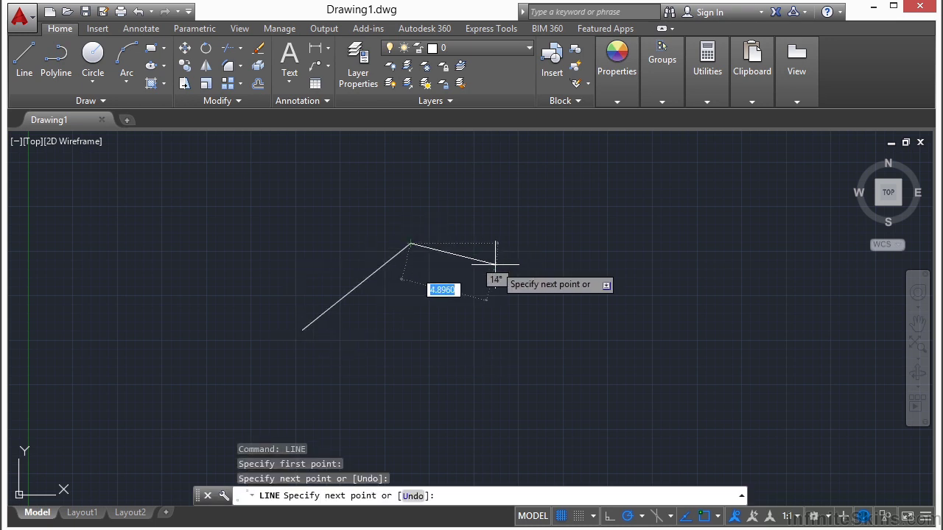
key("Return")
type("line")
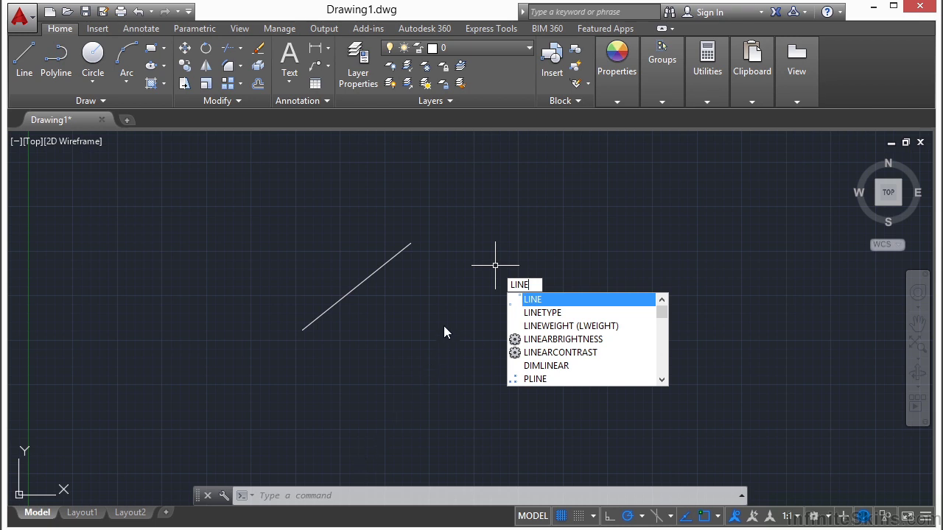
Draw a shorter diagonal line right of the first, ending via the right-click Enter.
key("Return")
left_click(477, 305)
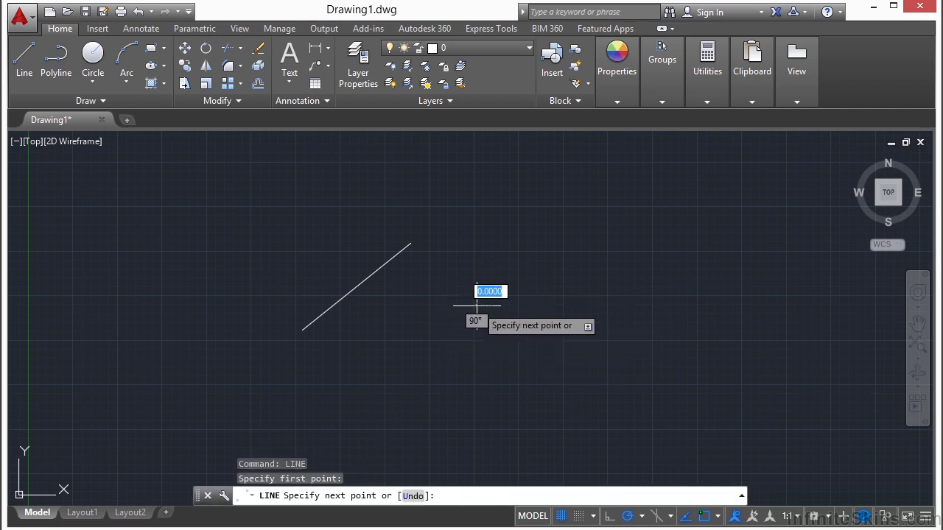
left_click(523, 244)
right_click(572, 255)
left_click(593, 263)
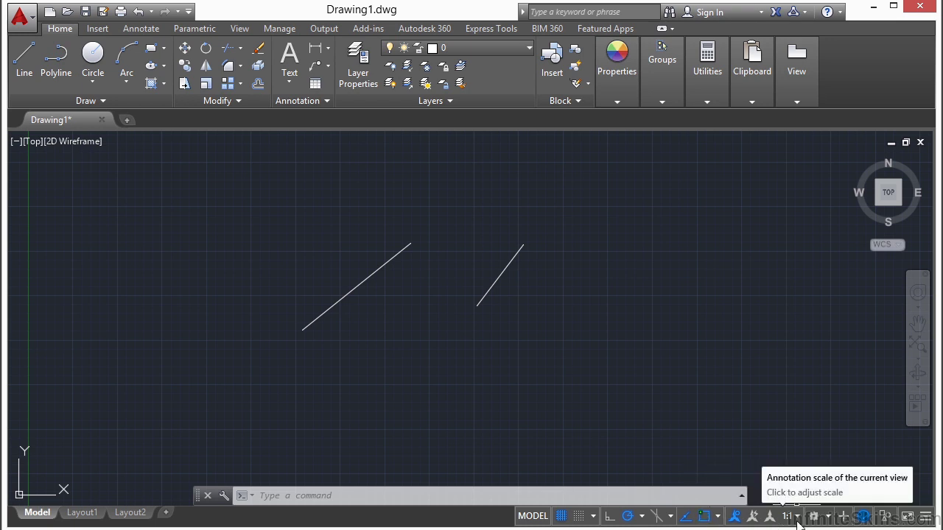
Switch the workspace to 3D Modeling, then back to Drafting & Annotation.
left_click(826, 518)
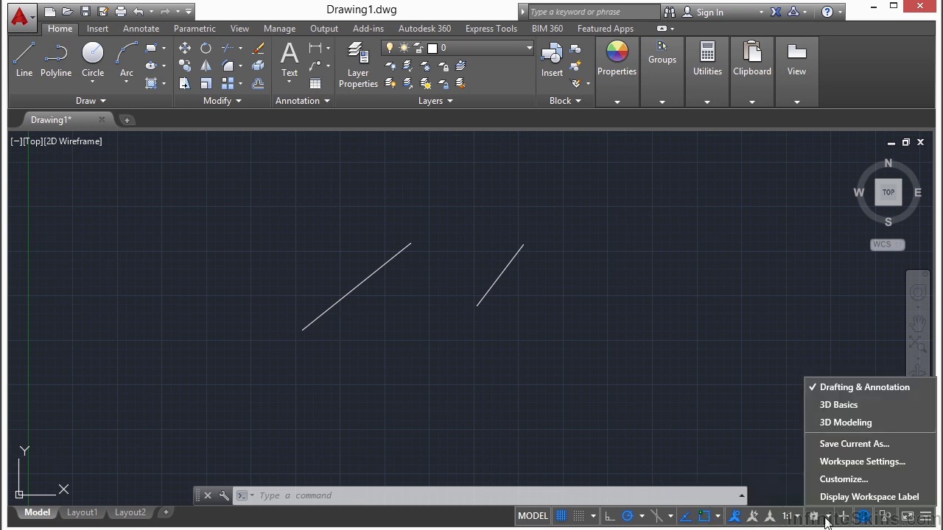
left_click(864, 423)
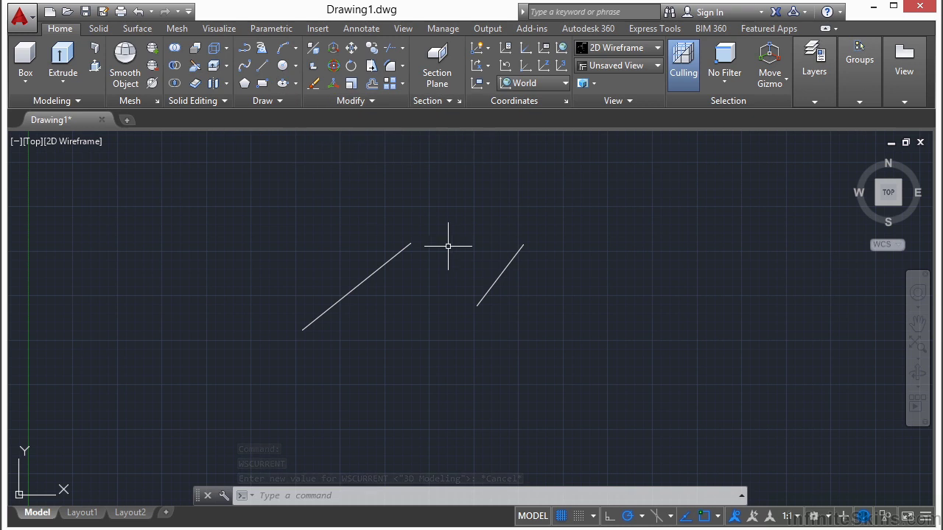
left_click(828, 517)
left_click(841, 389)
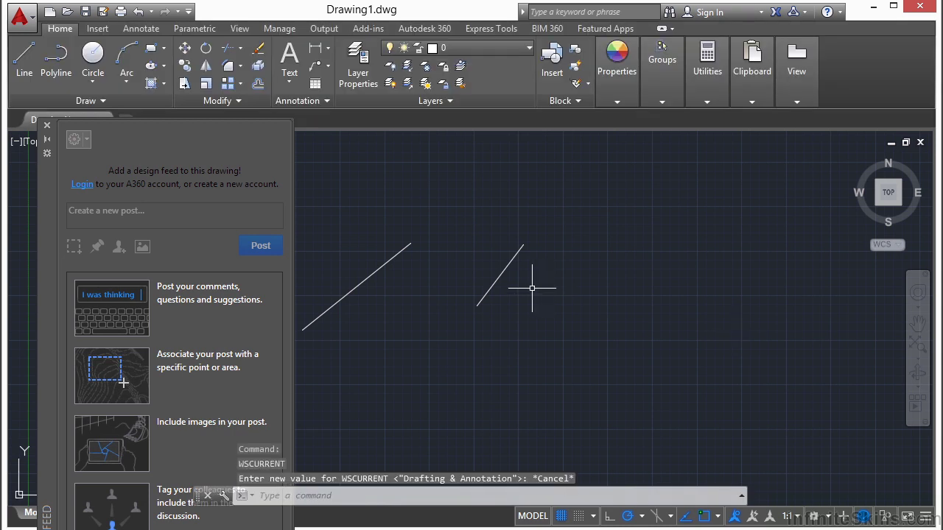
Close the Design Feed palette to reveal both lines.
left_click(46, 125)
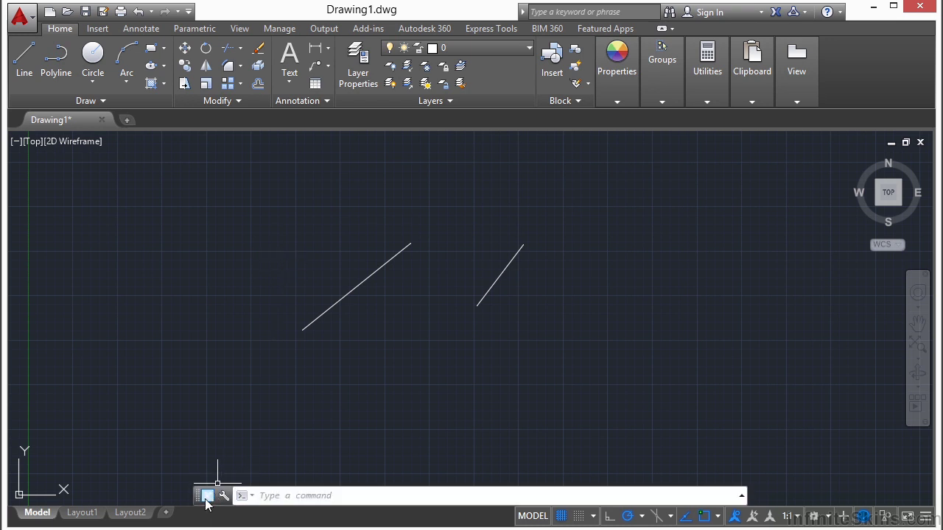
Float the command line, widen its history panel, then move it lower as a single input line.
left_click_drag(197, 496, 159, 228)
left_click_drag(217, 289, 212, 427)
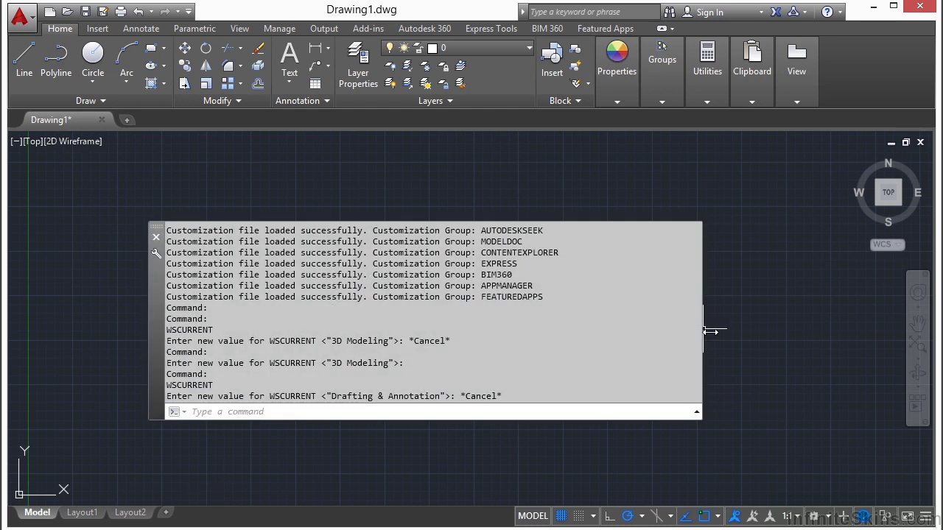
left_click_drag(704, 328, 765, 342)
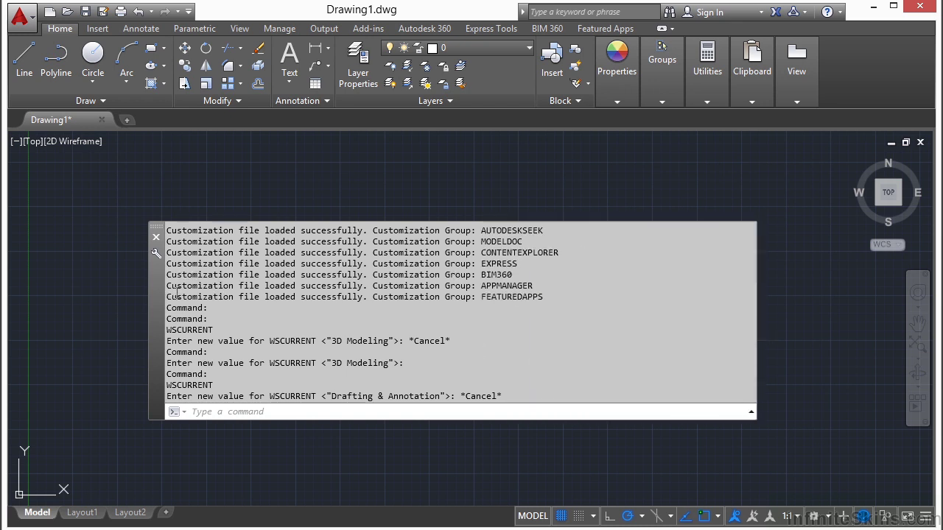
left_click_drag(150, 297, 193, 382)
left_click_drag(218, 317, 235, 494)
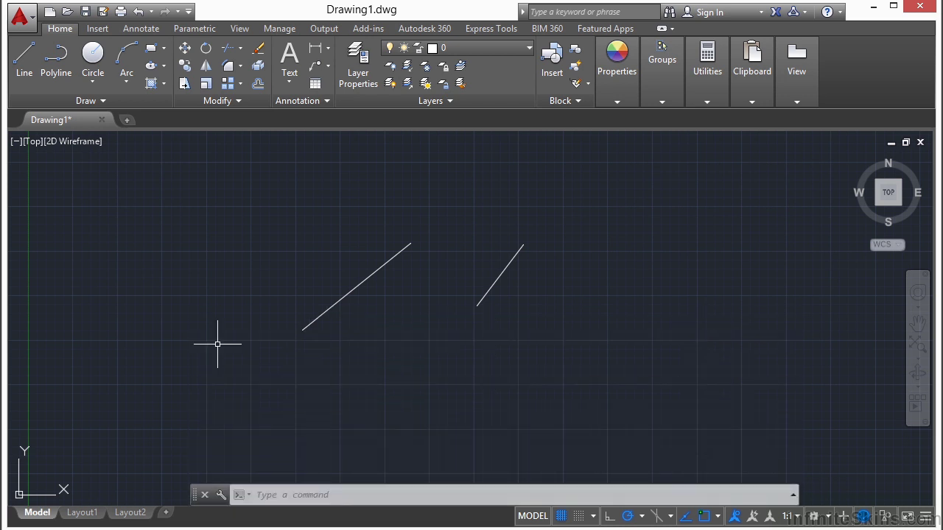